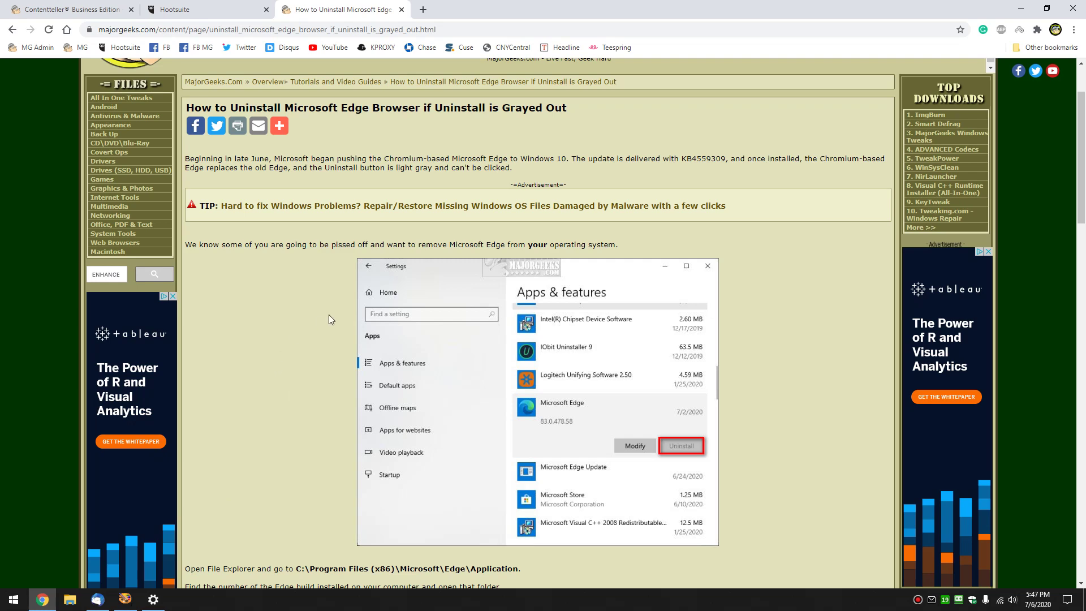
# Scroll the guide and show the Windows update history listing the Edge update KB4559309.
pyautogui.scroll(-2, 329, 319)
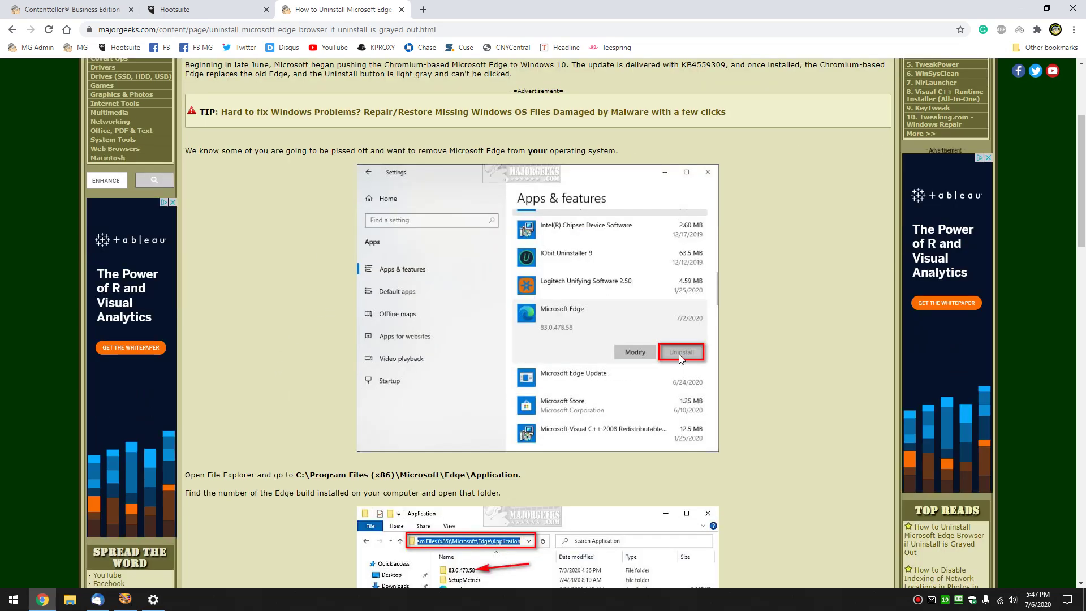
pyautogui.click(153, 600)
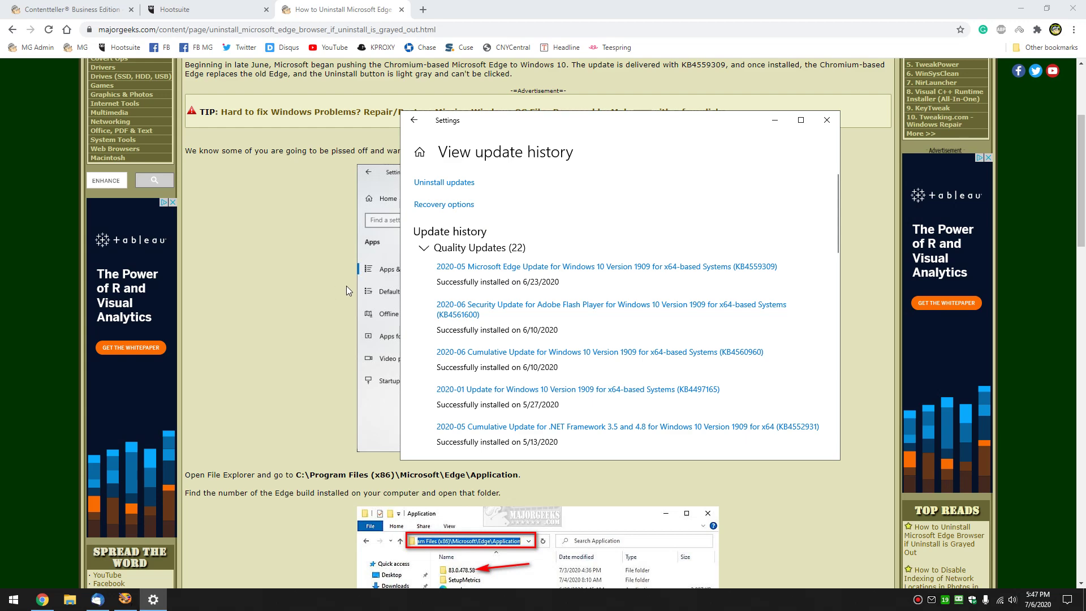
# Inspect the installed updates KB4559309, KB4560960, Adobe Flash Player and KB4552152, then close both windows.
pyautogui.click(459, 184)
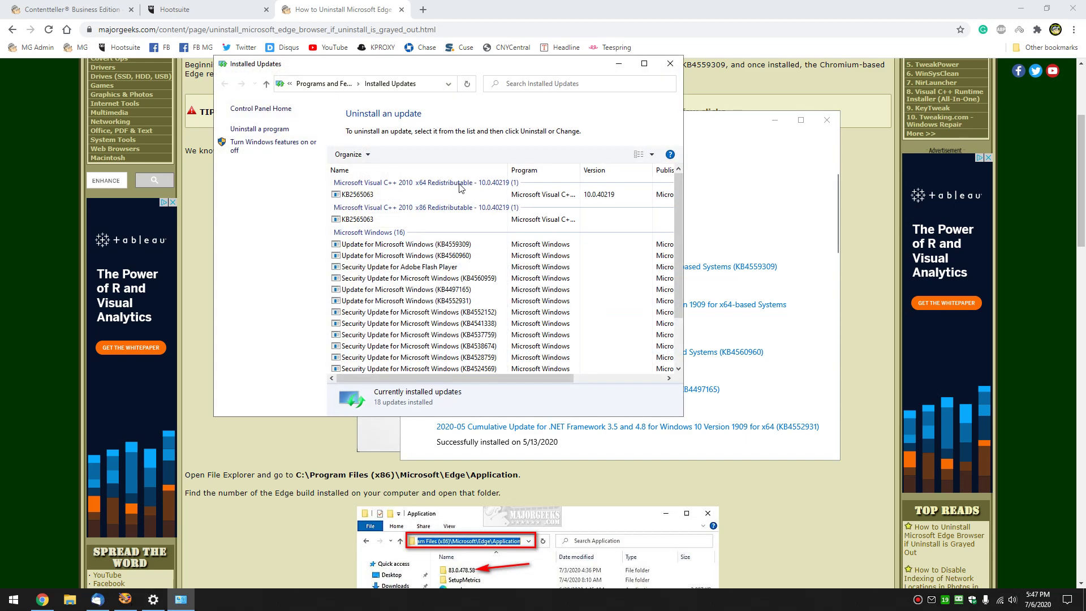
pyautogui.click(472, 247)
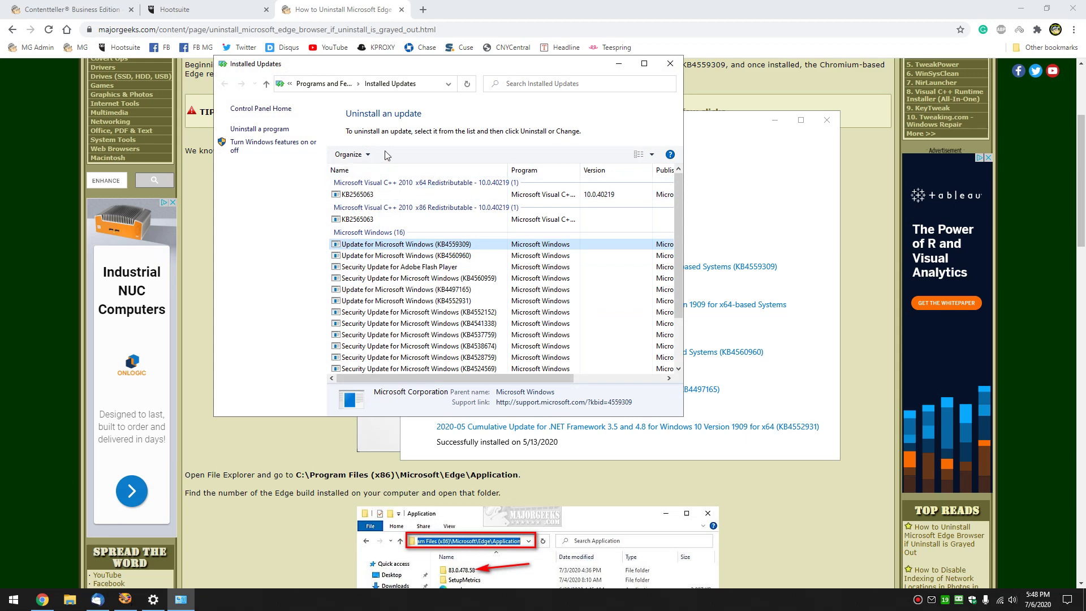
pyautogui.click(399, 256)
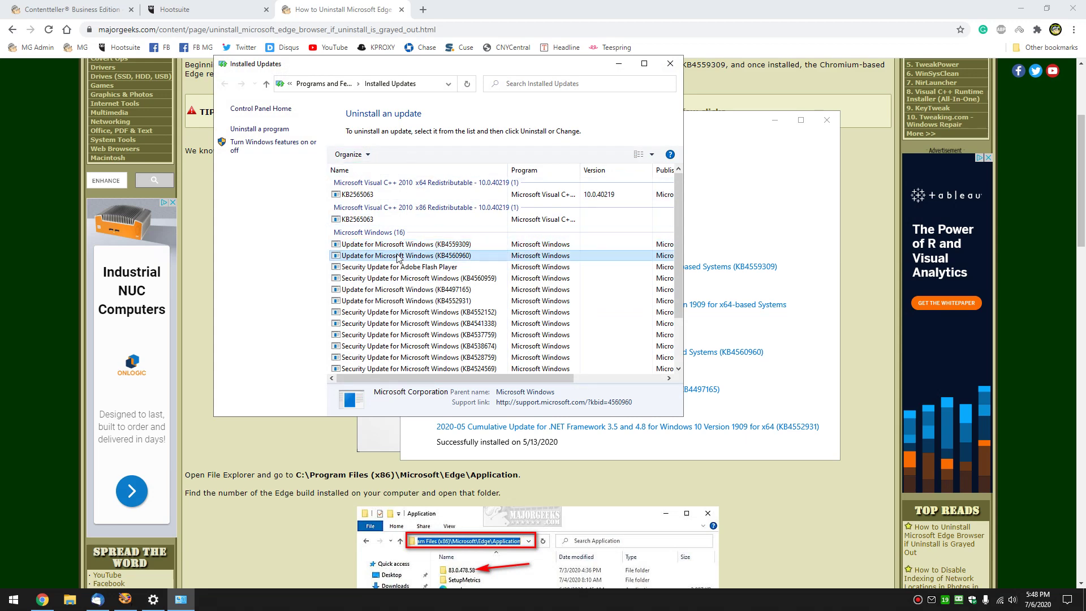
pyautogui.click(388, 268)
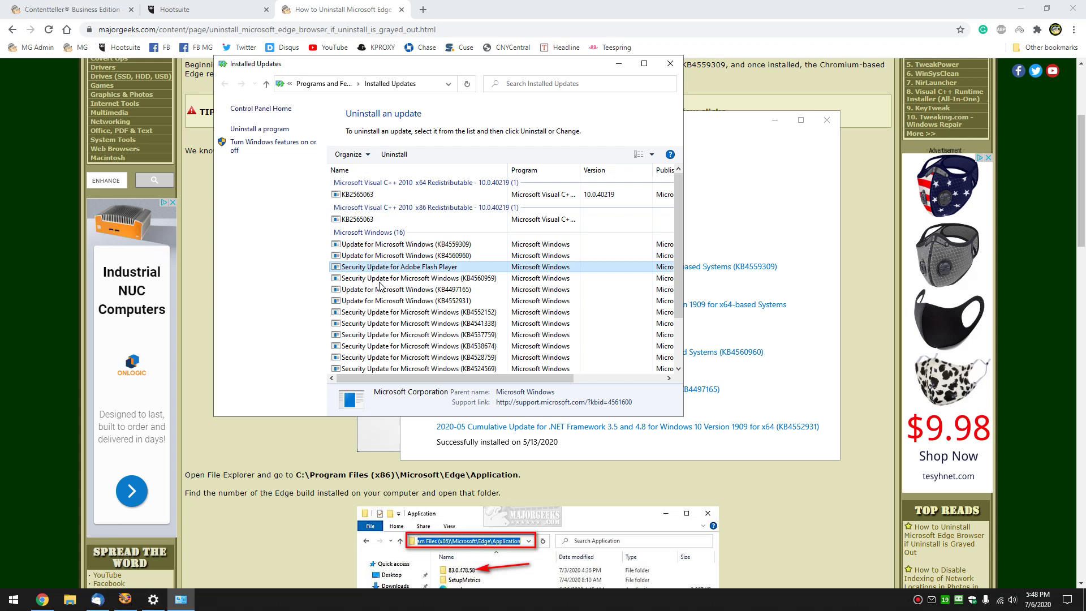
pyautogui.click(376, 311)
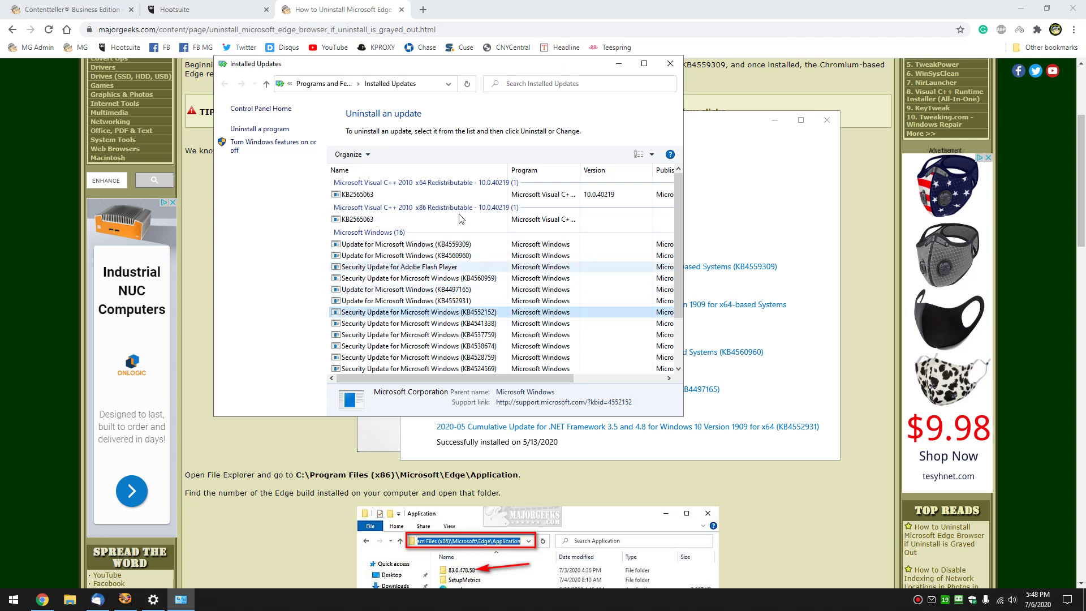
pyautogui.click(402, 245)
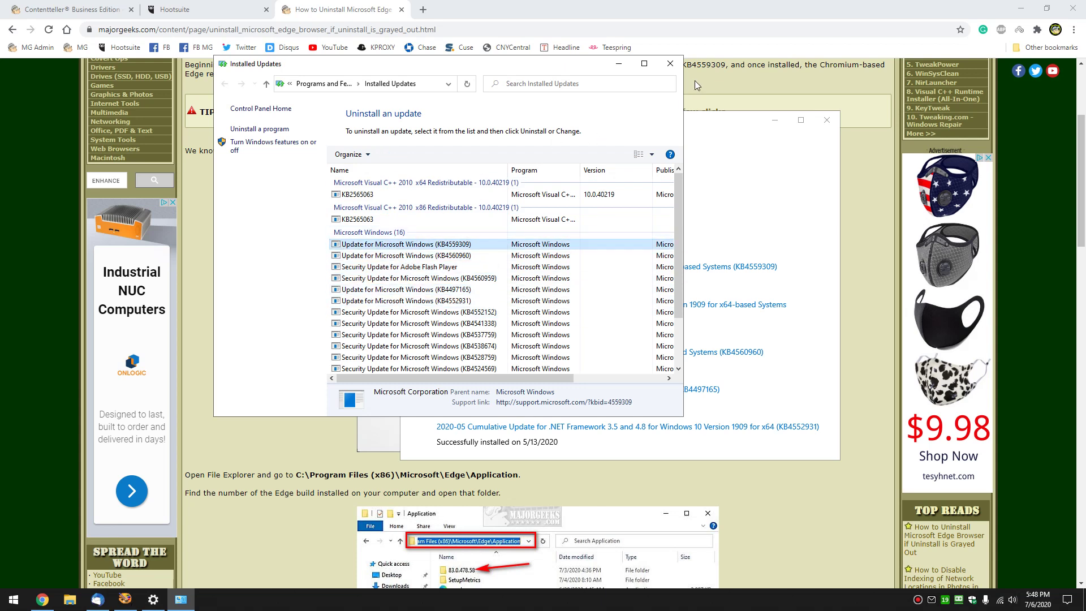
pyautogui.click(670, 64)
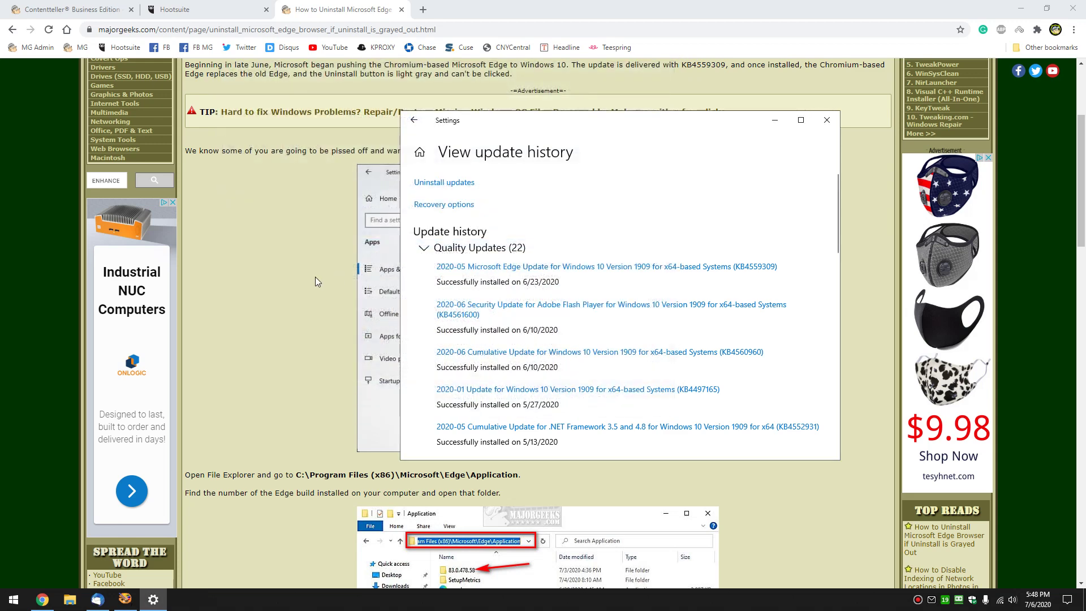
pyautogui.click(826, 120)
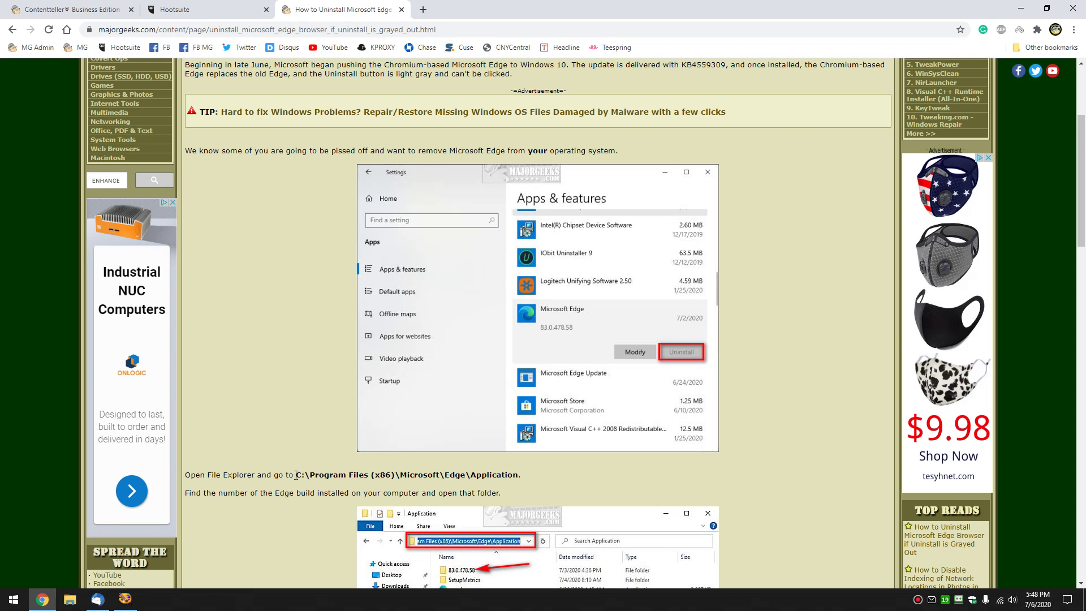
# Highlight the C:\Program Files (x86)\Microsoft\Edge\Application path in the article.
pyautogui.moveTo(298, 475); pyautogui.dragTo(515, 480)
pyautogui.hotkey('ctrl', 'c')
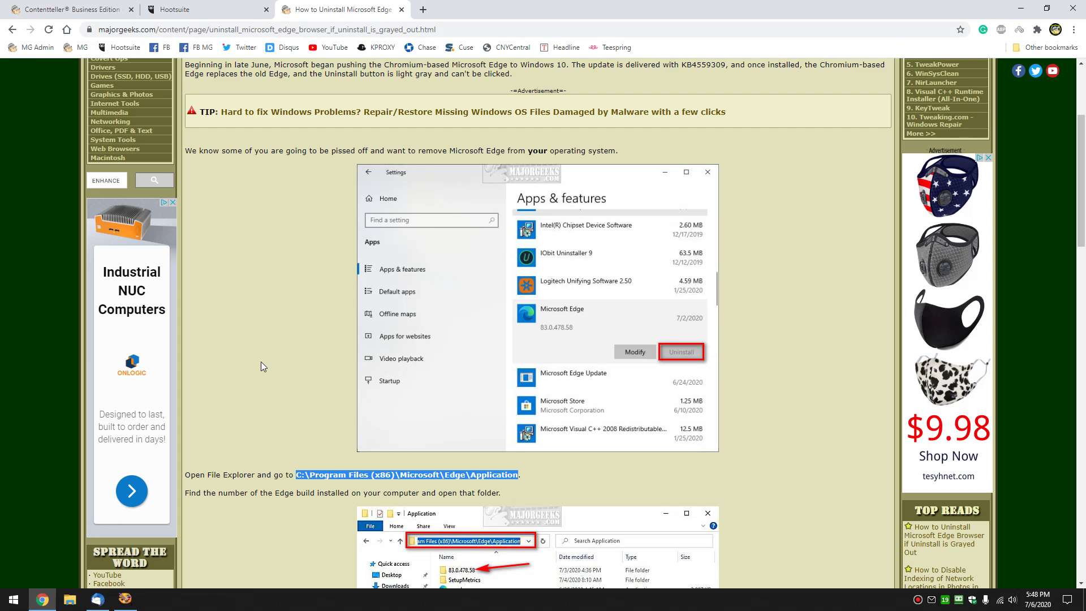
# Go to the pasted Edge Application path in File Explorer, then into 83.0.478.58\Installer.
pyautogui.click(70, 600)
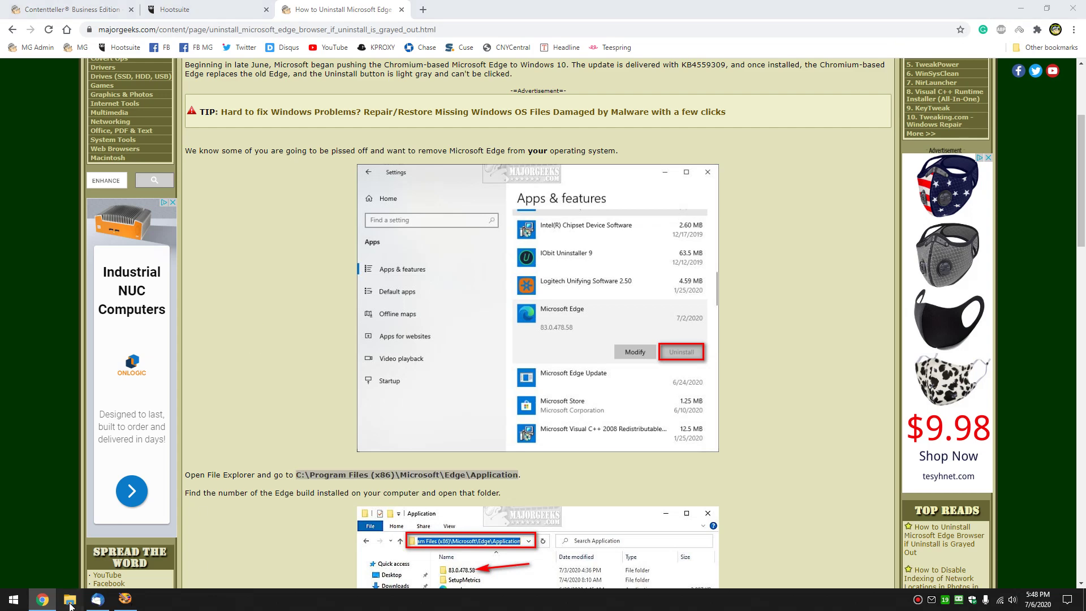
pyautogui.click(667, 176)
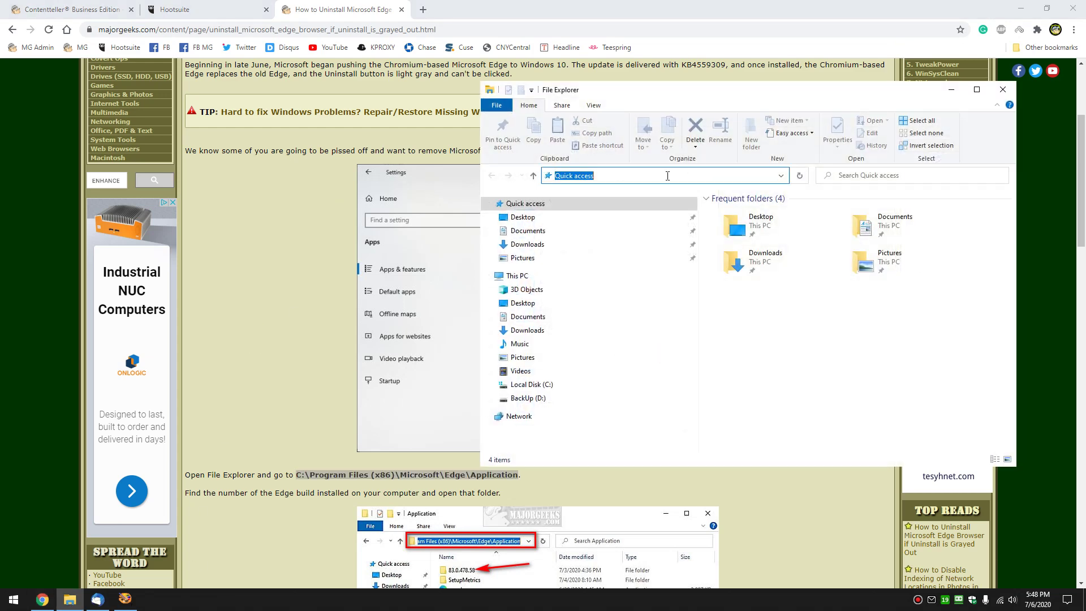
pyautogui.click(633, 217)
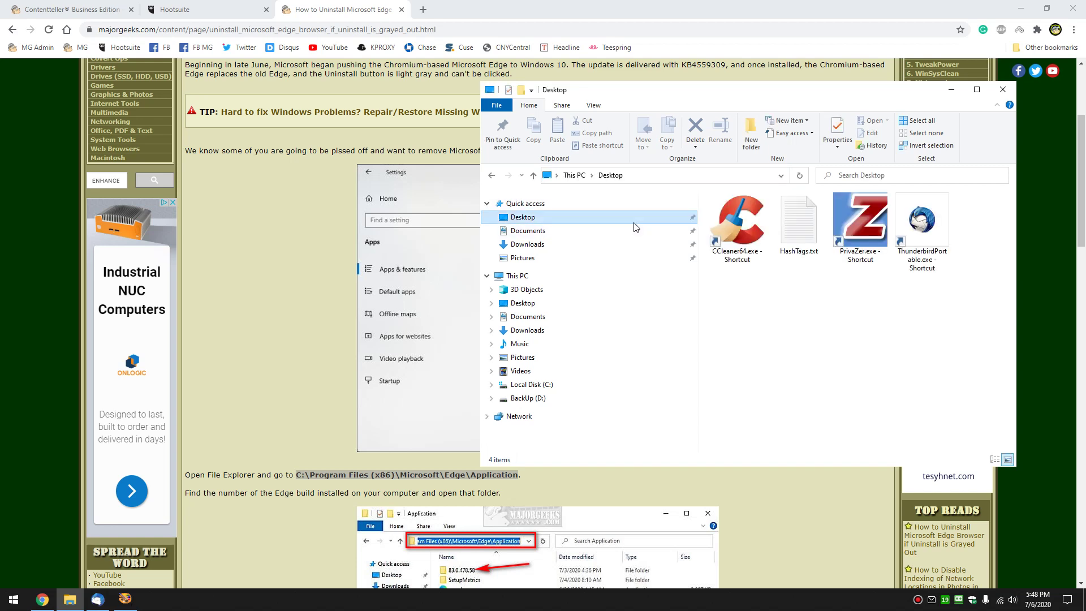
pyautogui.click(651, 176)
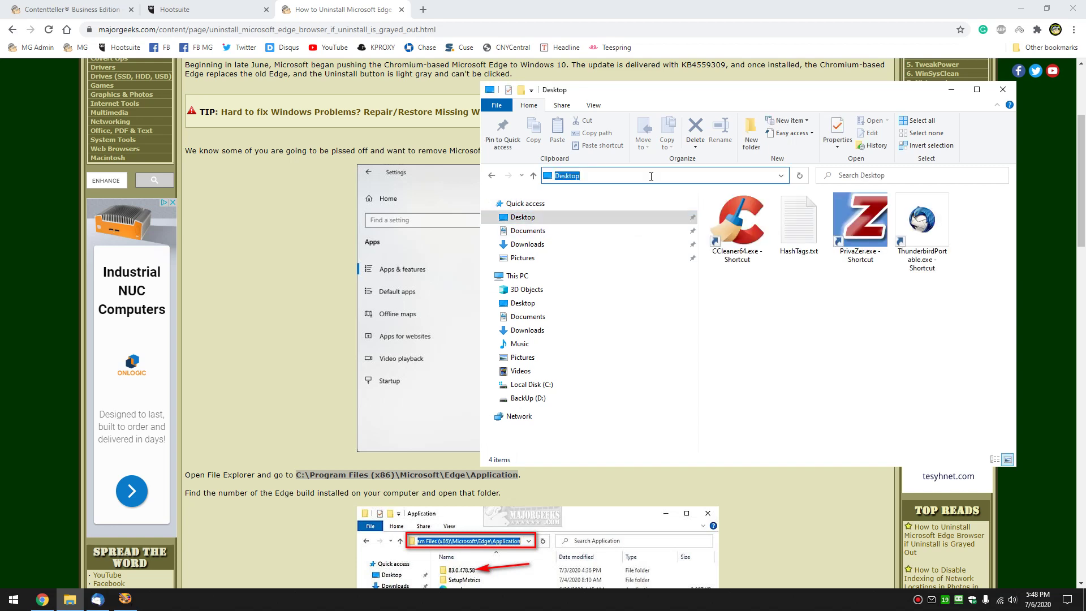
pyautogui.hotkey('ctrl', 'v')
pyautogui.press('Return')
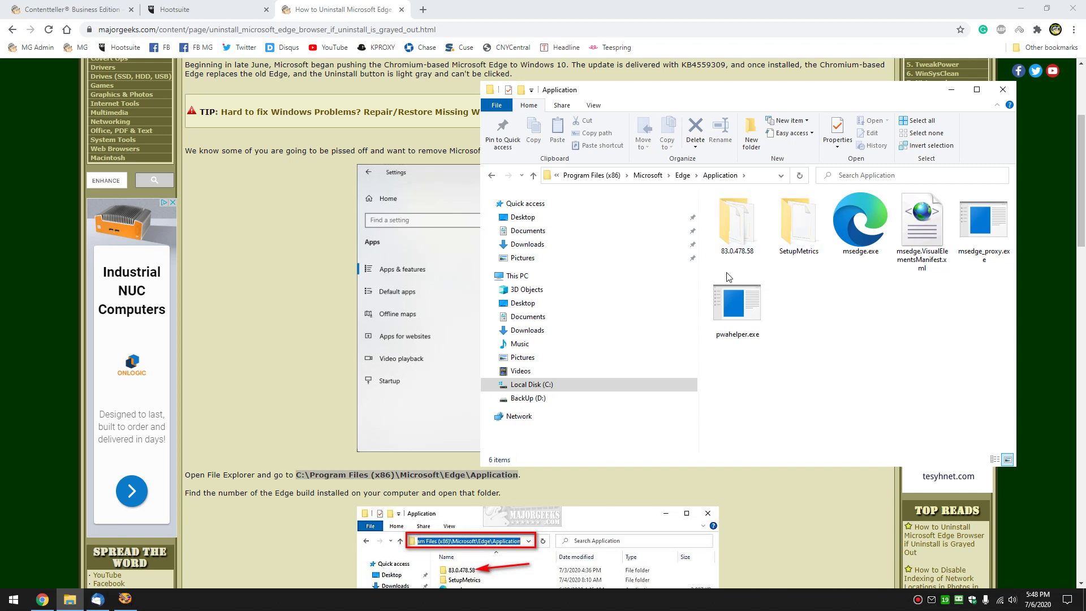
pyautogui.click(742, 227)
pyautogui.doubleClick(741, 226)
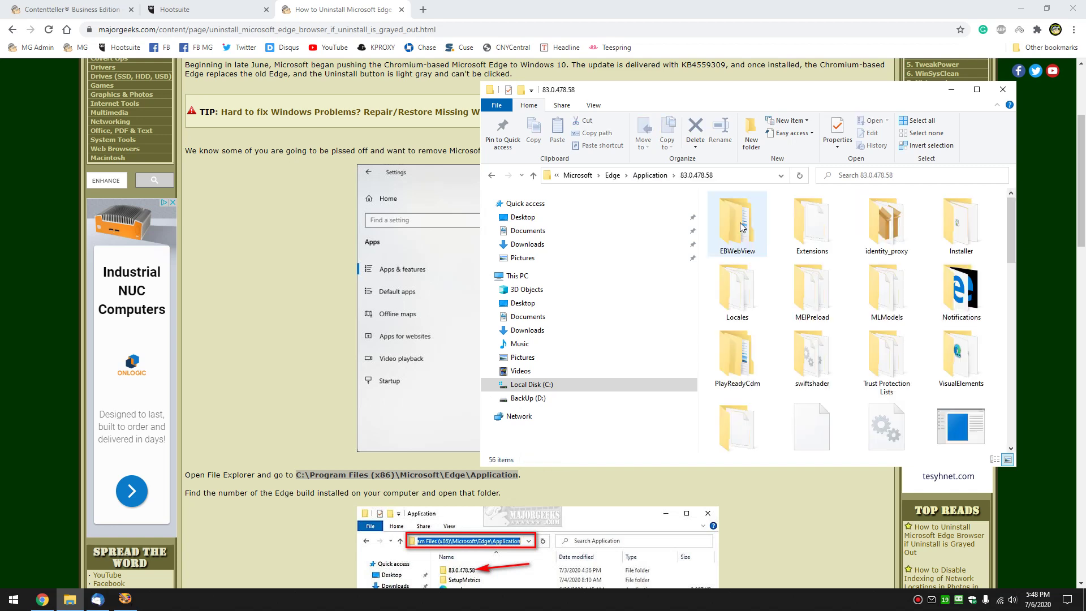
pyautogui.doubleClick(968, 220)
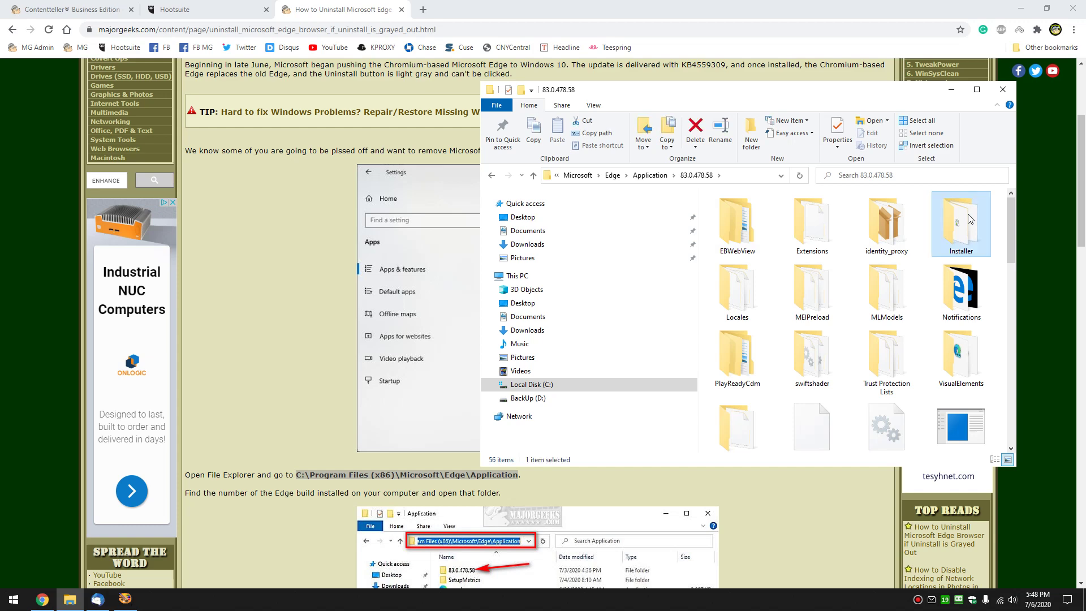
# Return to the guide and scroll down to the setup.exe uninstall command.
pyautogui.click(276, 354)
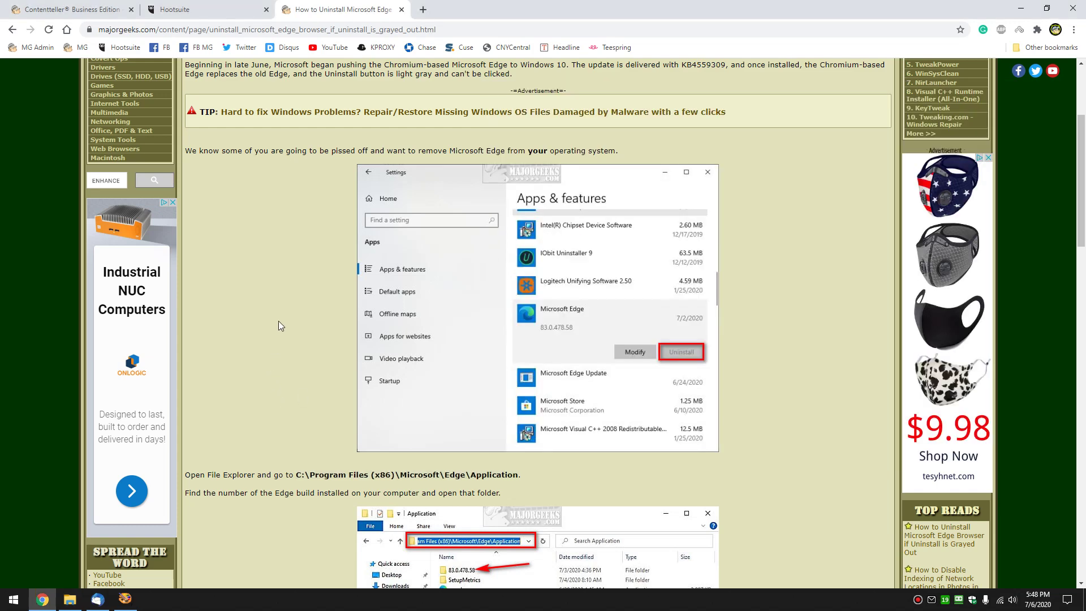
pyautogui.scroll(-3, 278, 325)
pyautogui.scroll(-6, 278, 320)
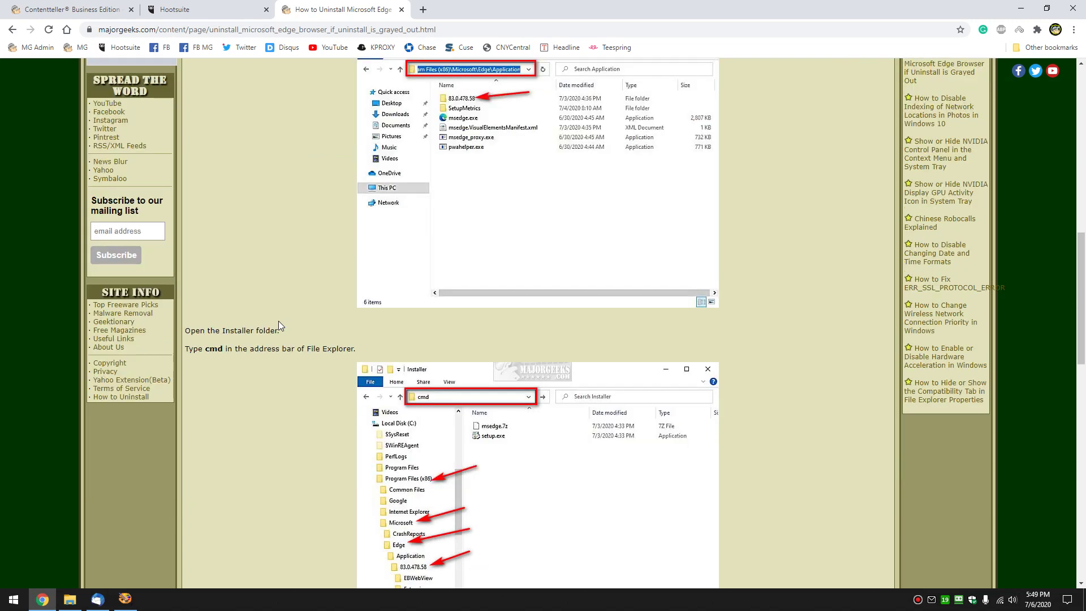
pyautogui.scroll(-3, 278, 321)
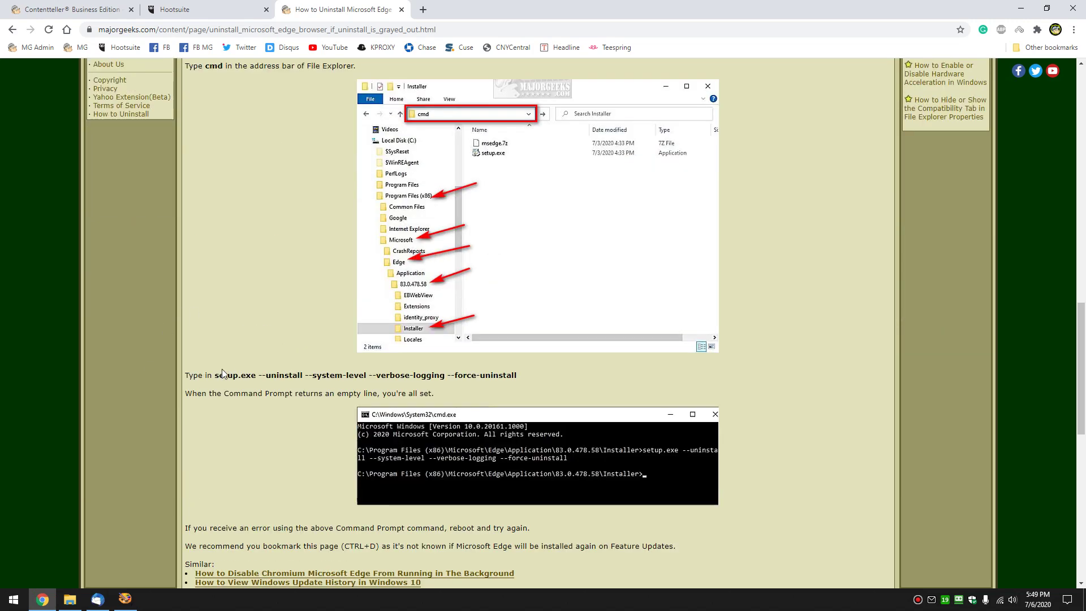
# Copy the setup.exe --uninstall --system-level --verbose-logging --force-uninstall command and return to the Installer window.
pyautogui.moveTo(215, 377); pyautogui.dragTo(511, 378)
pyautogui.rightClick(512, 377)
pyautogui.click(515, 376)
pyautogui.tripleClick(413, 374)
pyautogui.moveTo(412, 374); pyautogui.dragTo(215, 375)
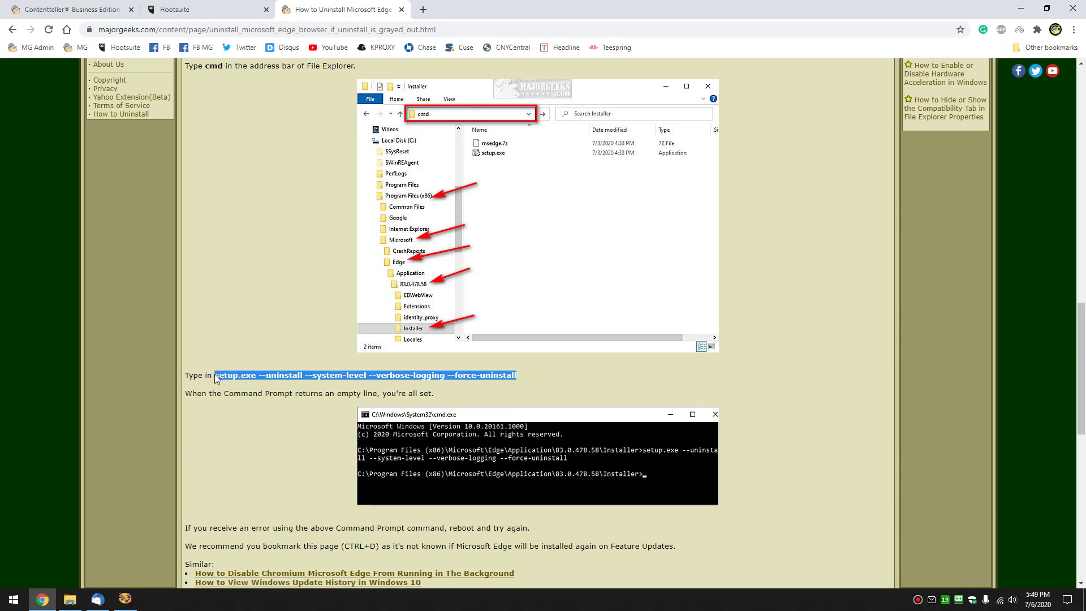
pyautogui.rightClick(215, 374)
pyautogui.click(238, 385)
pyautogui.press('super+e')
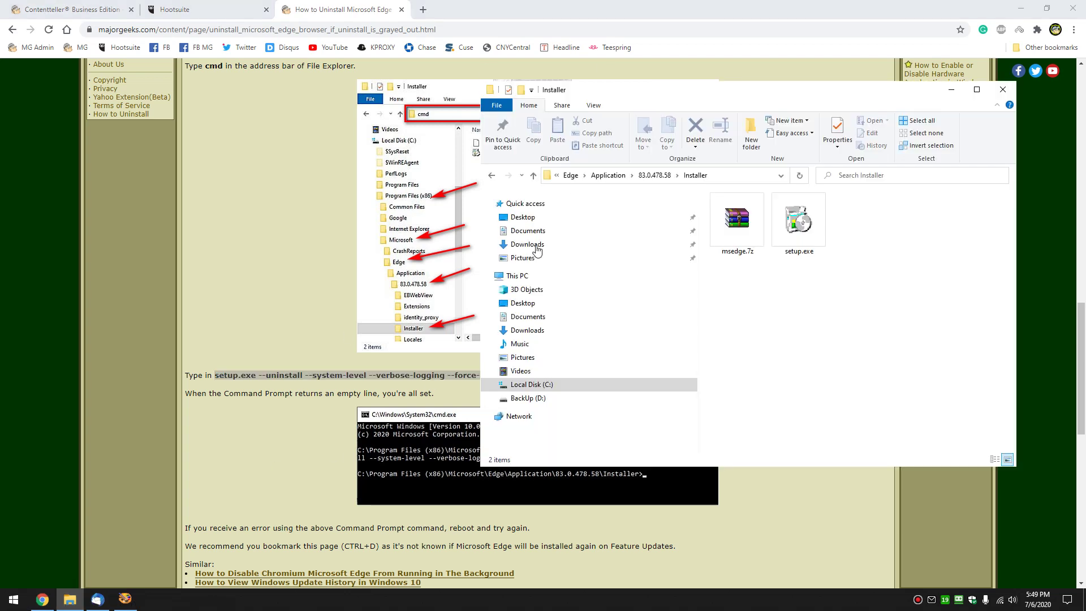
# Open cmd in the Installer folder and run the pasted setup.exe force-uninstall command.
pyautogui.click(739, 175)
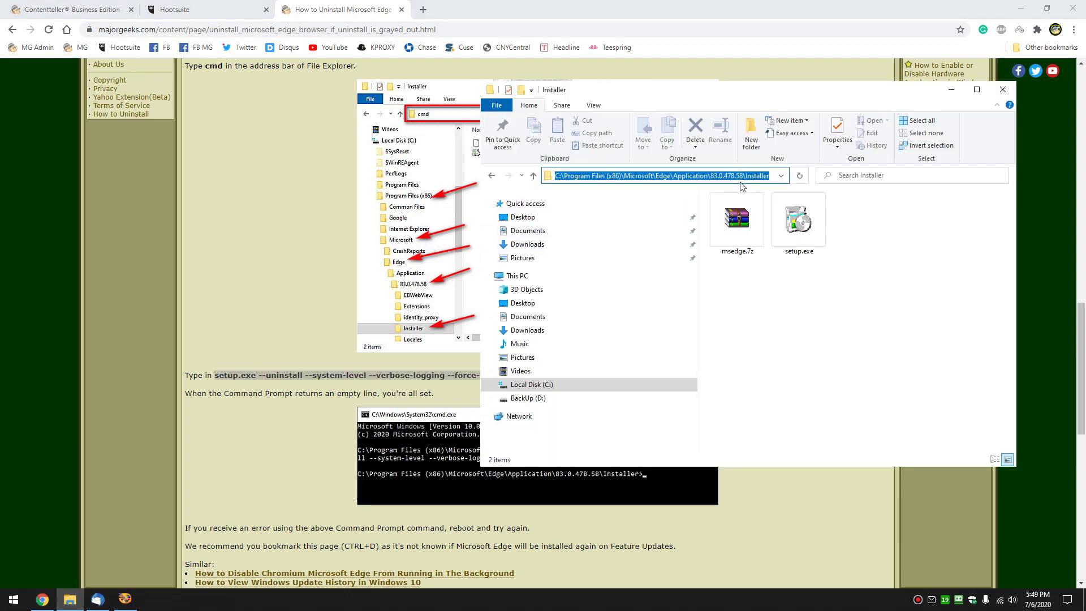
pyautogui.press('BackSpace')
pyautogui.write('c')
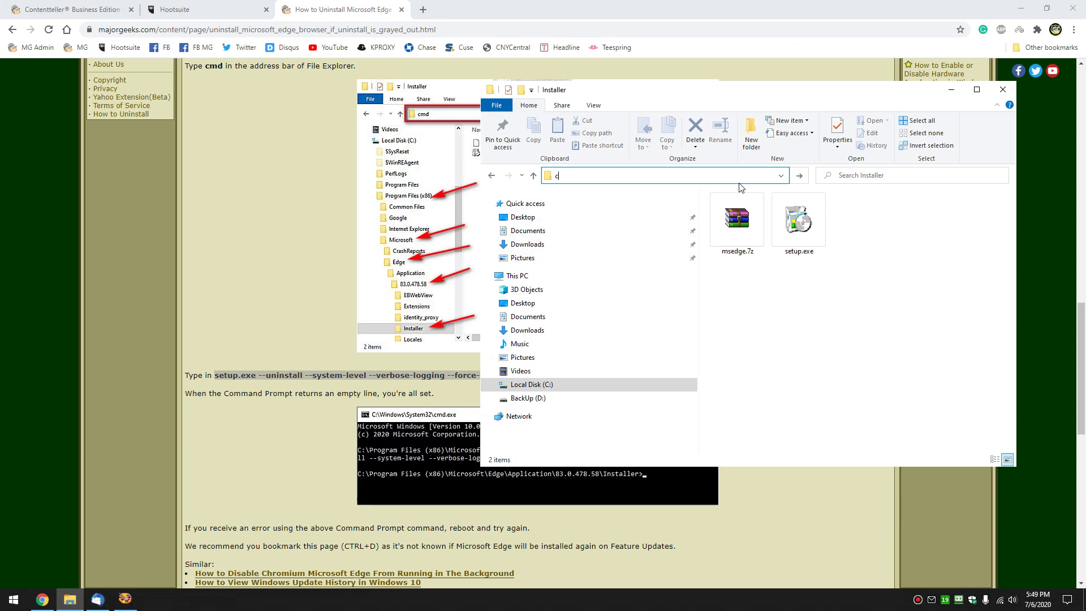
pyautogui.write('md')
pyautogui.press('Return')
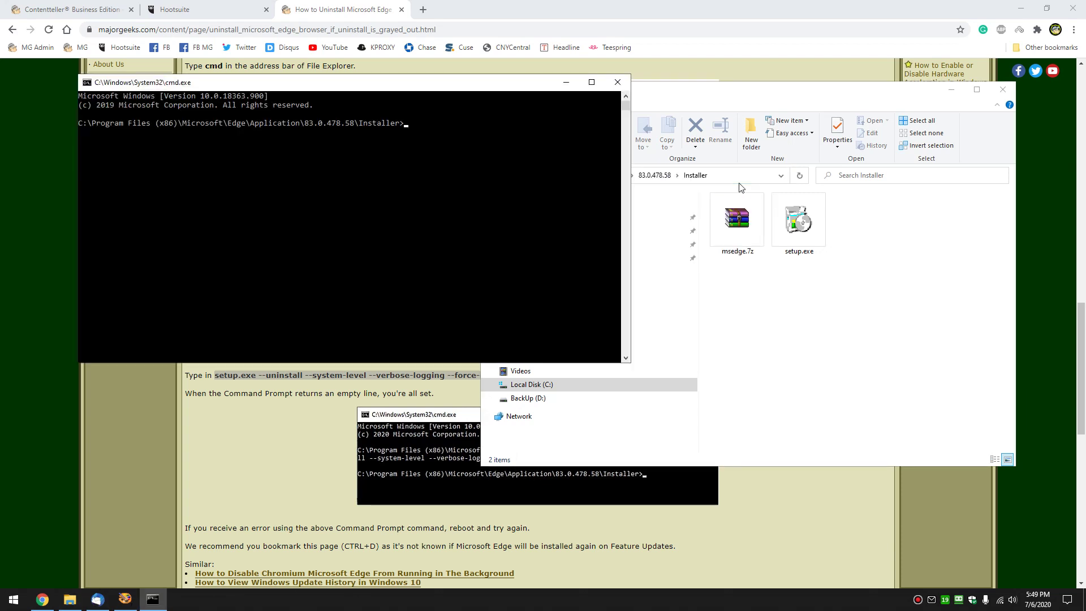
pyautogui.moveTo(339, 88); pyautogui.dragTo(679, 150)
pyautogui.rightClick(635, 164)
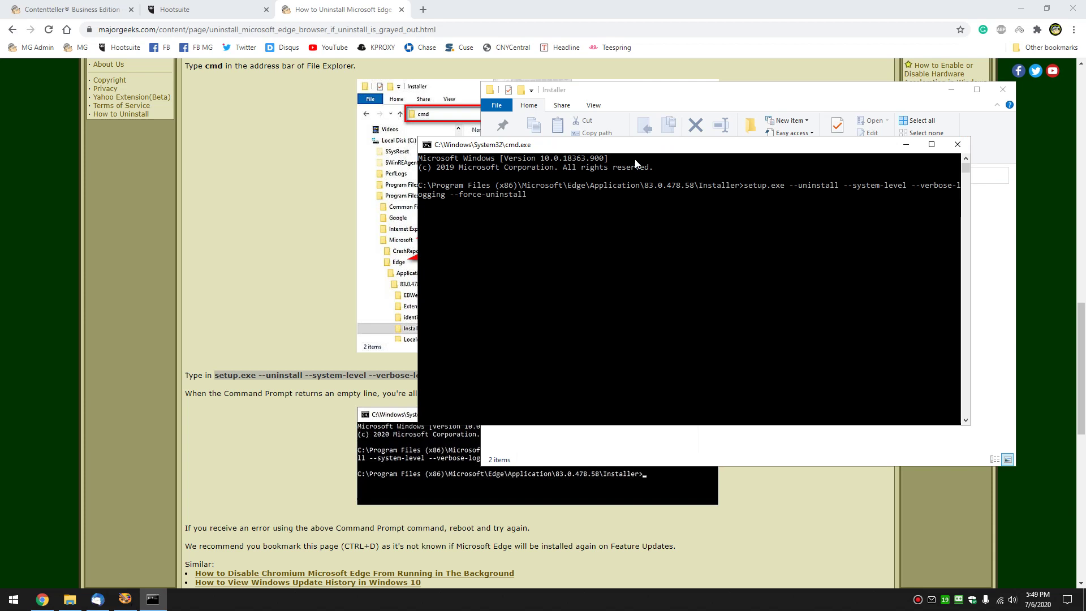
pyautogui.press('Return')
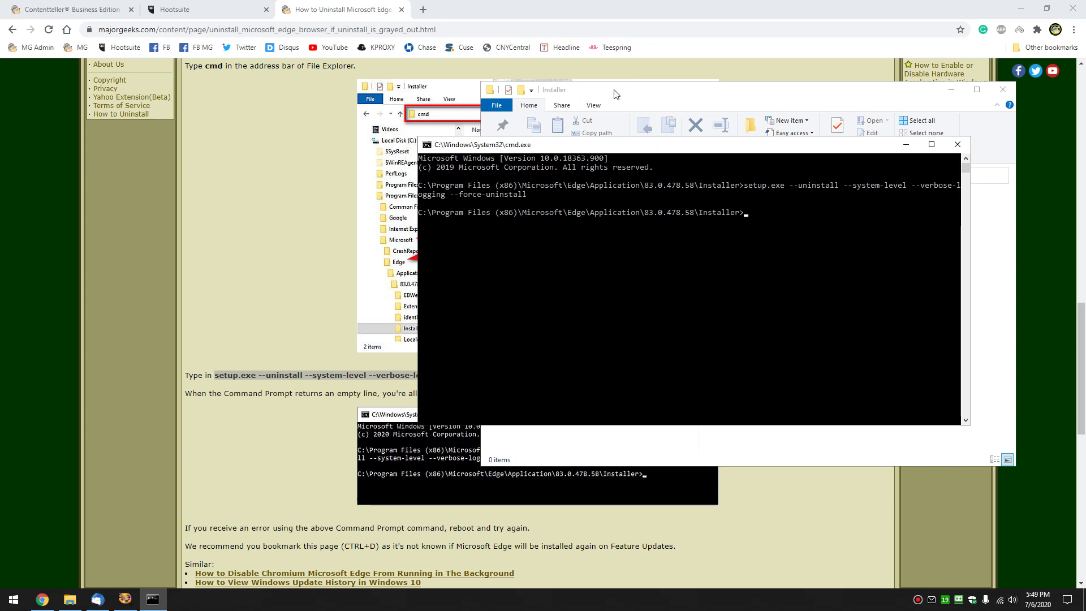
# Dismiss the incomplete-uninstall notification and step back through Explorer's folder history to the Desktop.
pyautogui.click(626, 95)
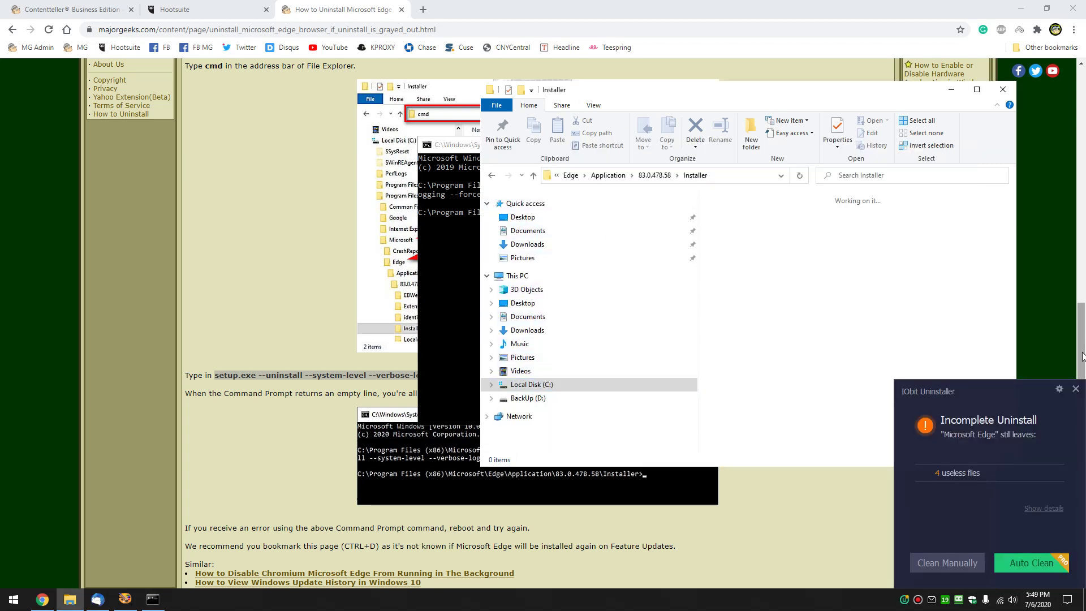
pyautogui.click(1075, 389)
pyautogui.click(520, 385)
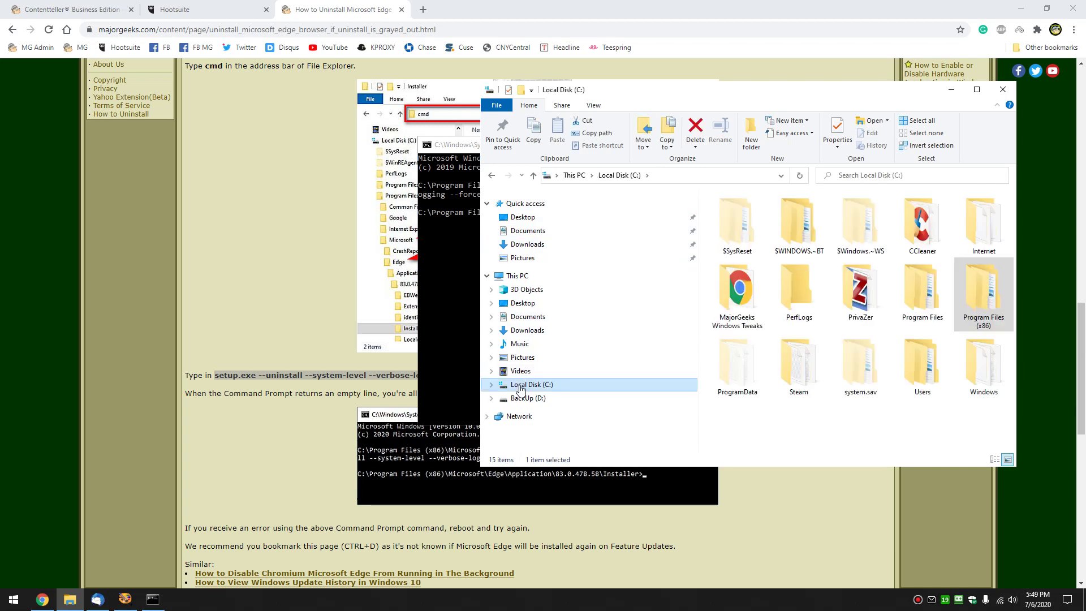
pyautogui.click(490, 176)
pyautogui.click(491, 176)
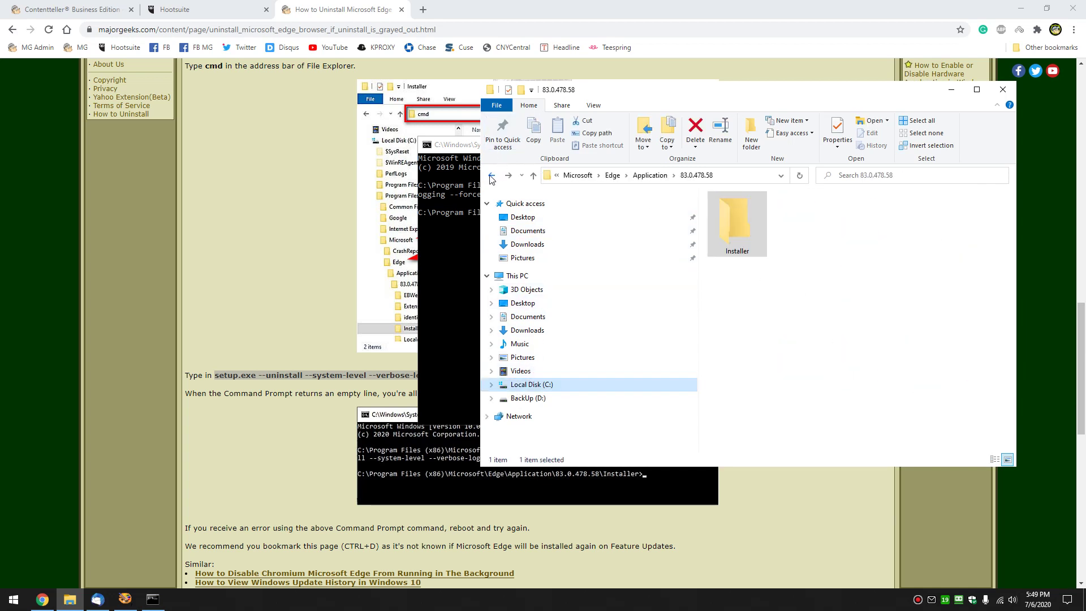
pyautogui.click(490, 176)
pyautogui.click(491, 176)
pyautogui.click(491, 176)
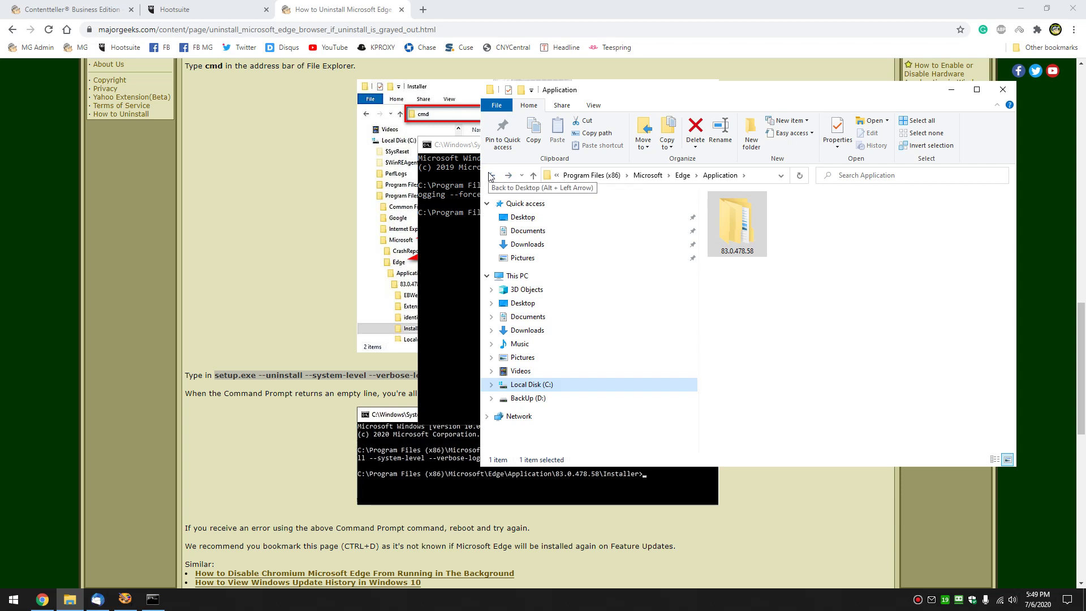
pyautogui.click(491, 176)
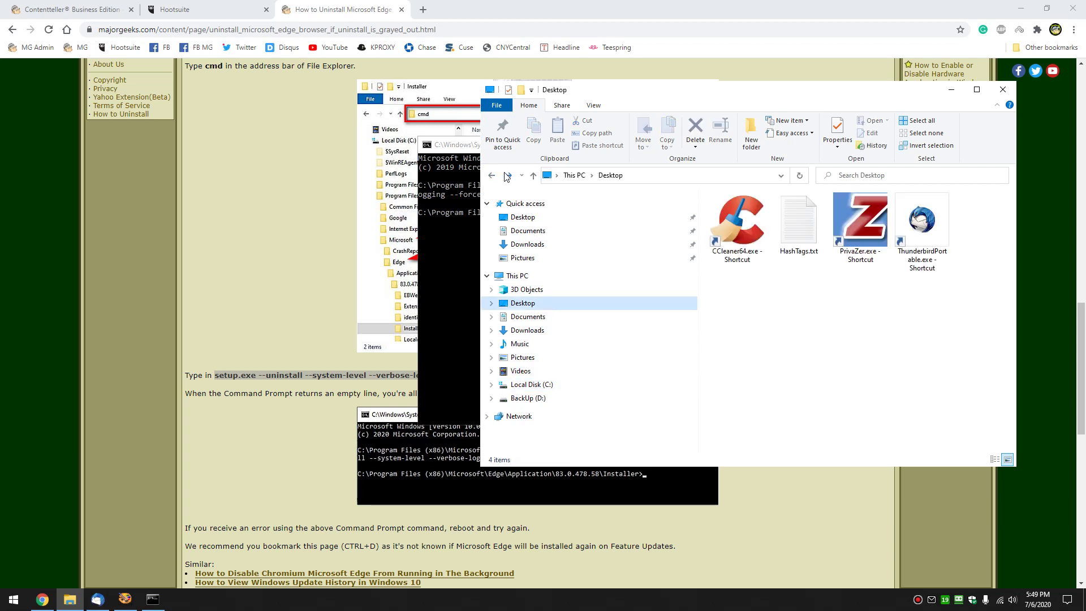
# Reopen 83.0.478.58\Installer to confirm it is empty, then close File Explorer.
pyautogui.click(507, 176)
pyautogui.doubleClick(742, 225)
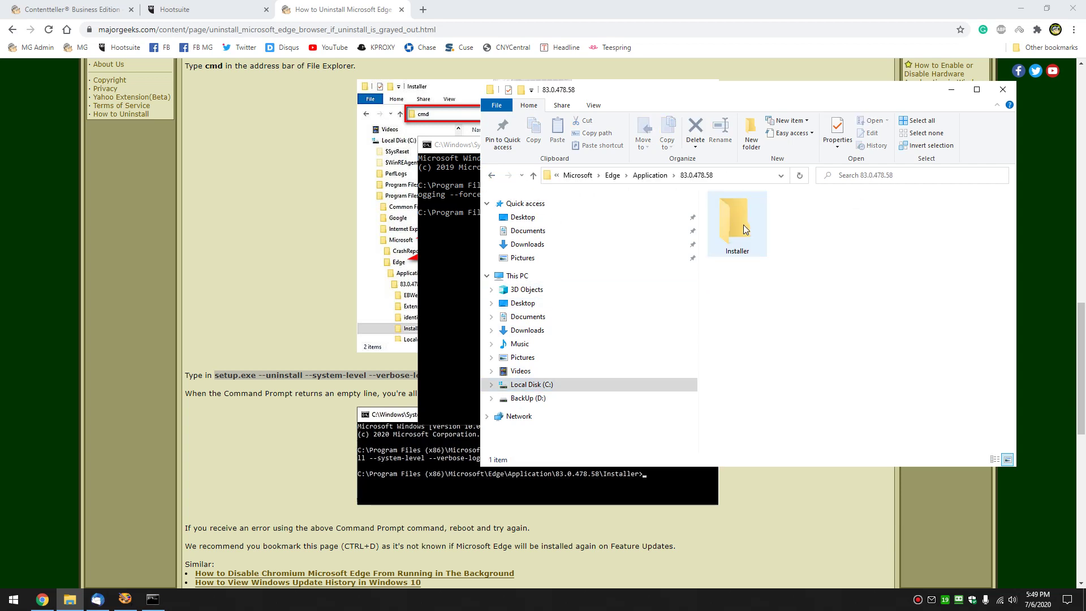
pyautogui.doubleClick(743, 224)
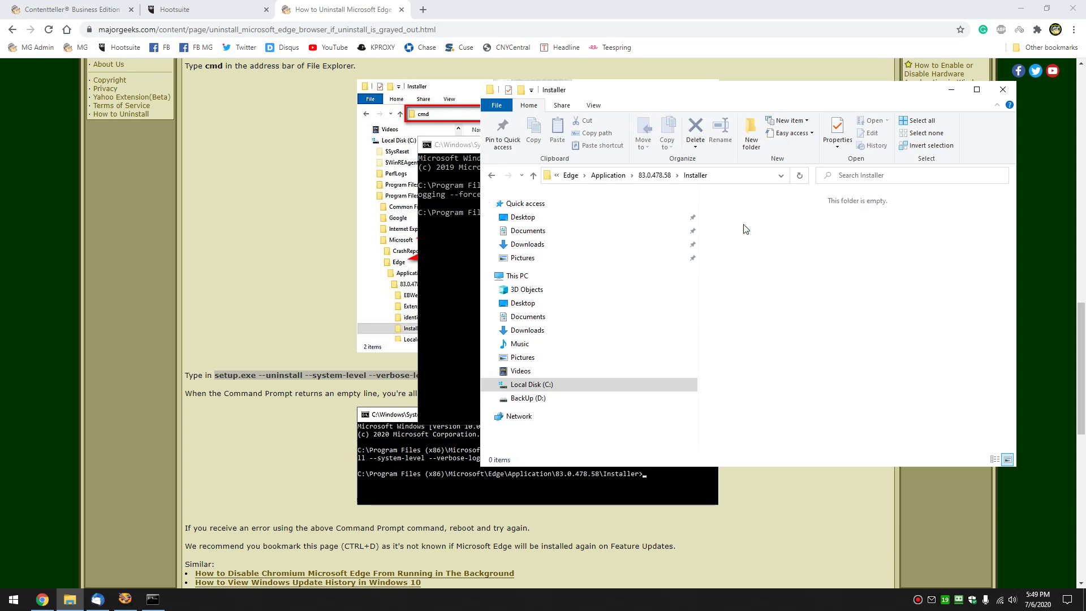
pyautogui.click(491, 176)
pyautogui.click(496, 175)
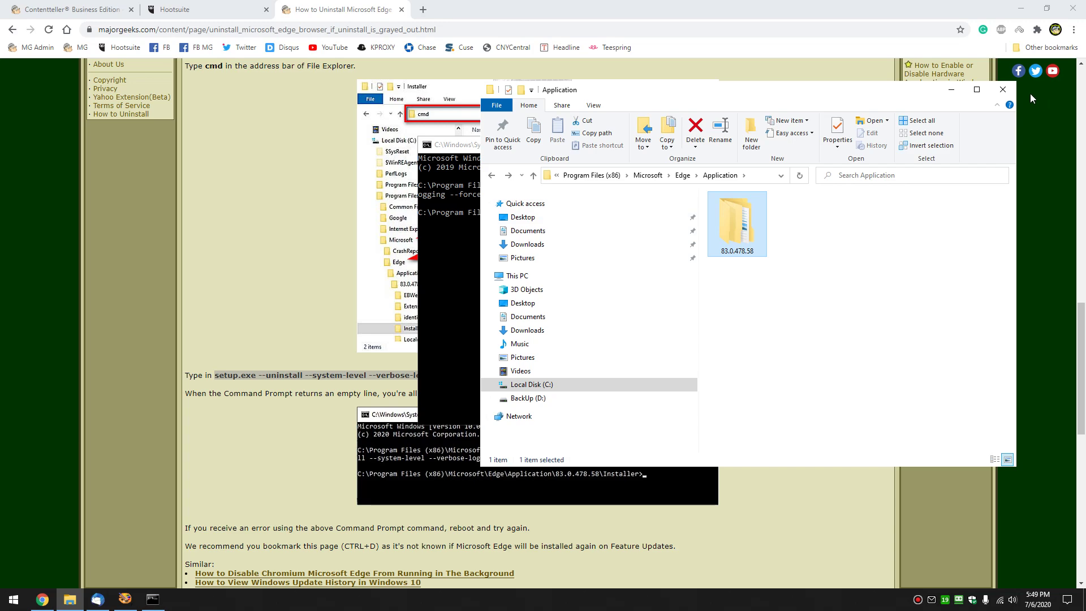
pyautogui.click(1002, 90)
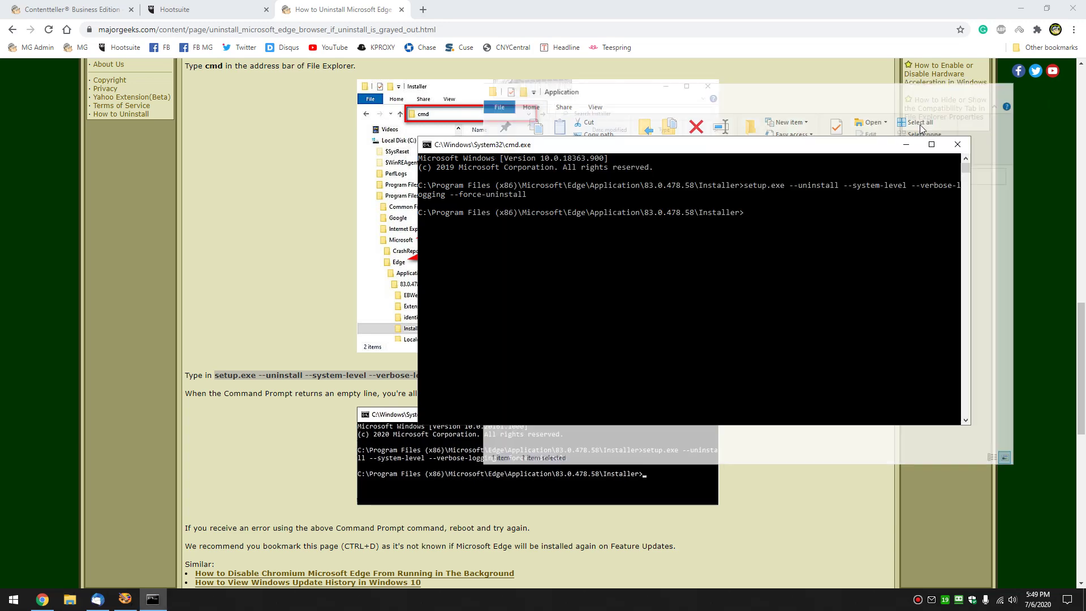
# Close Command Prompt, deselect the command text, and scroll to the guide's final step.
pyautogui.click(957, 145)
pyautogui.click(259, 404)
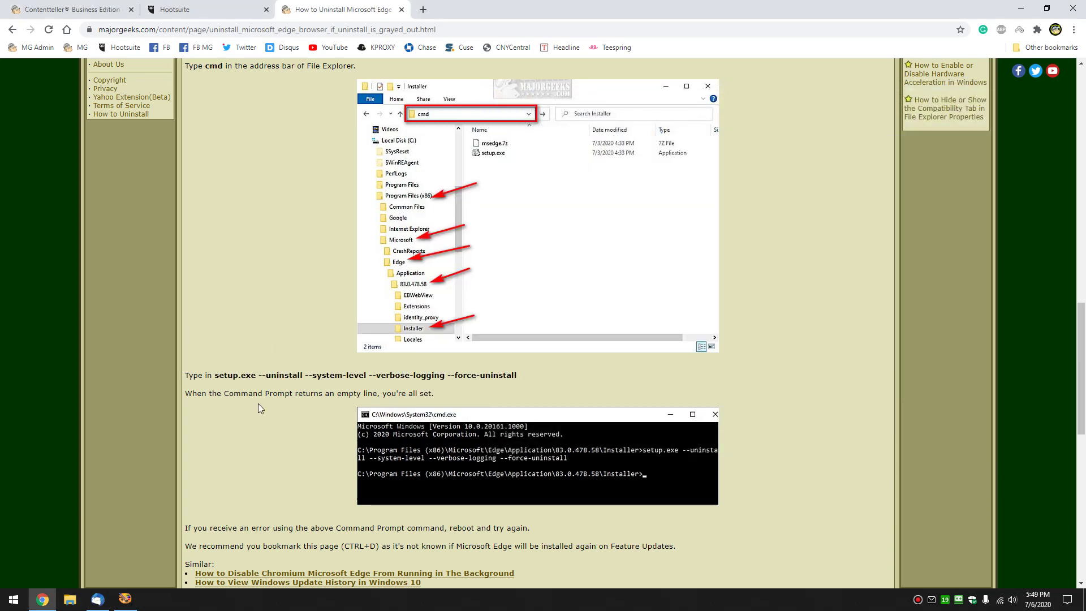
pyautogui.scroll(-3, 259, 408)
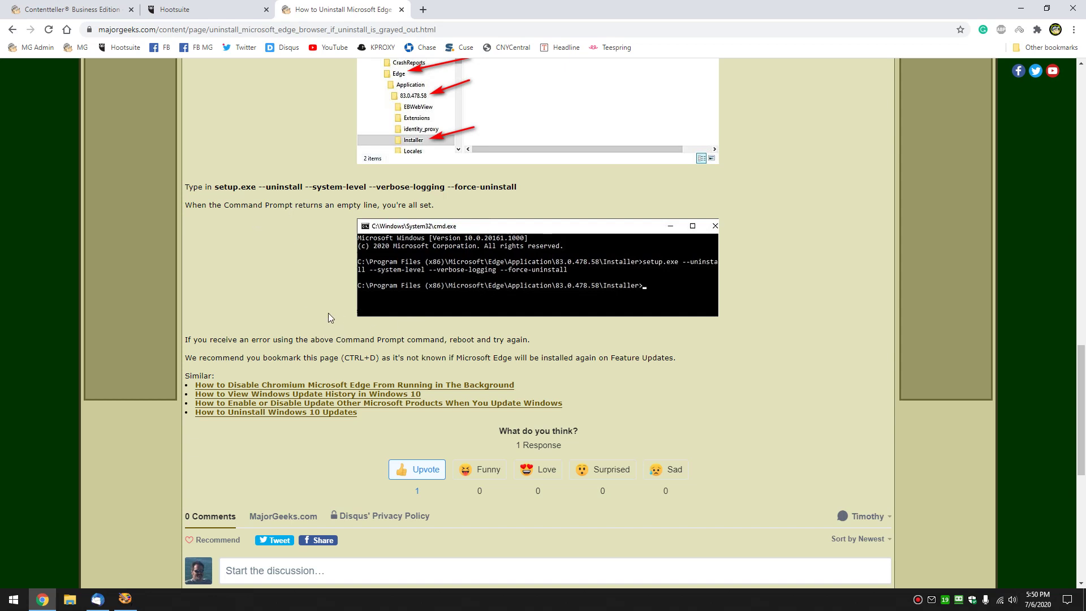
pyautogui.hotkey('ctrl', 'd')
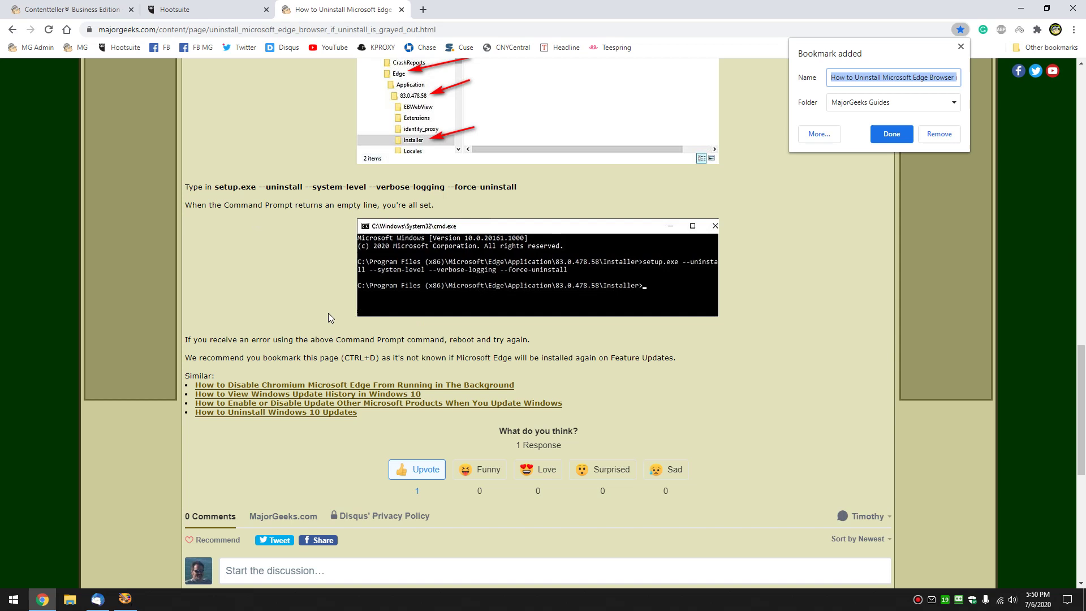
pyautogui.click(960, 137)
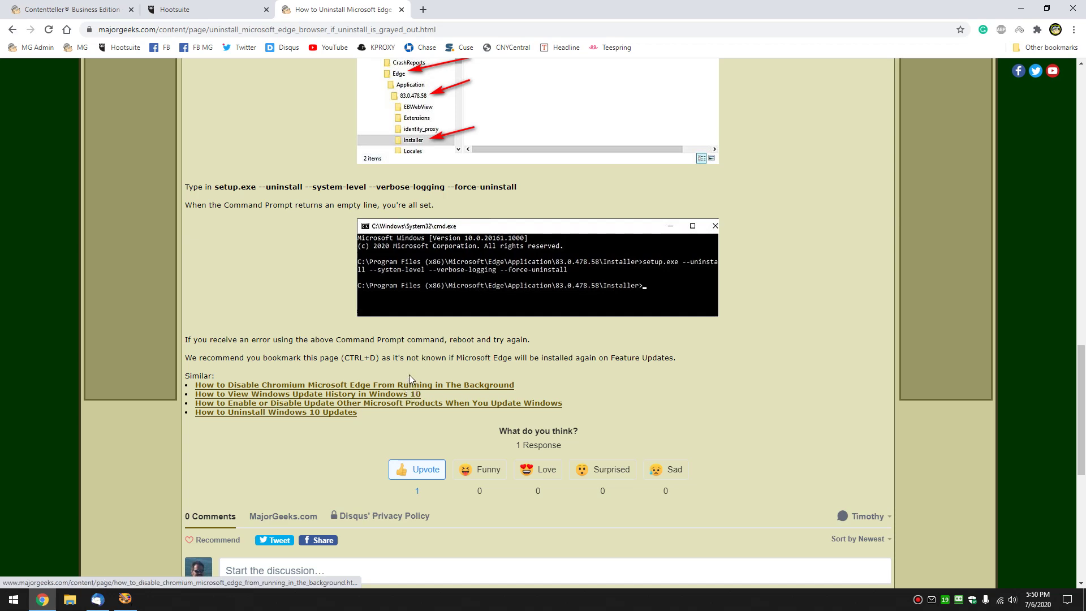
pyautogui.scroll(15, 404, 369)
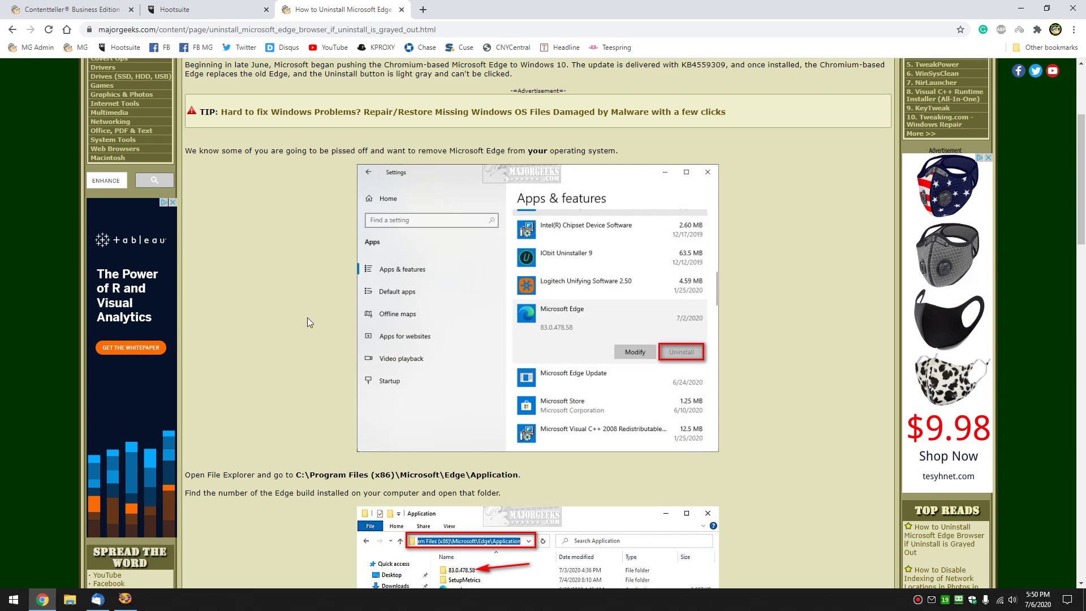
pyautogui.scroll(2, 307, 317)
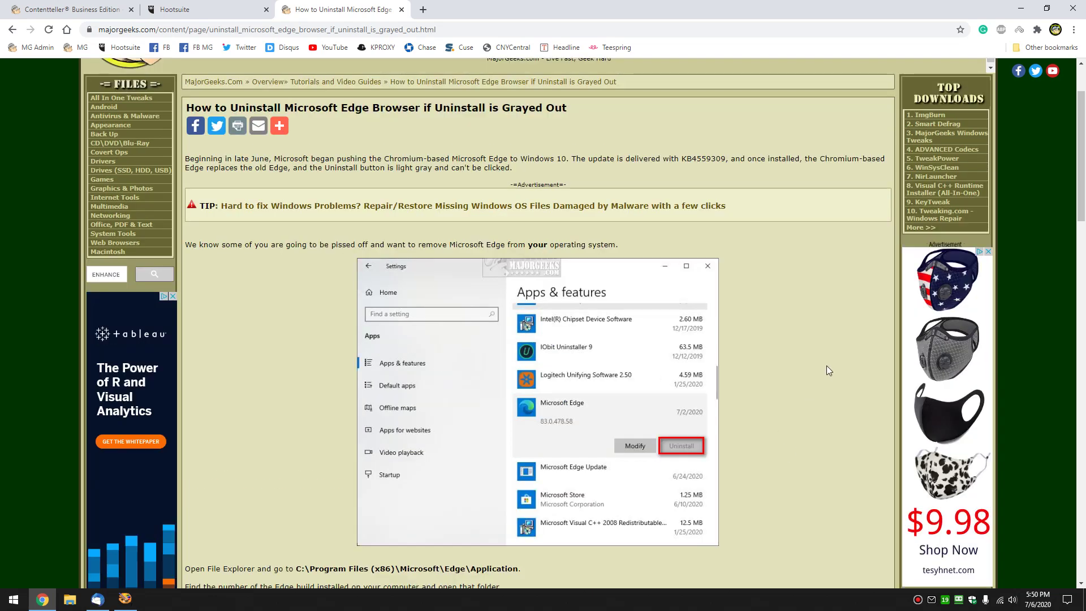